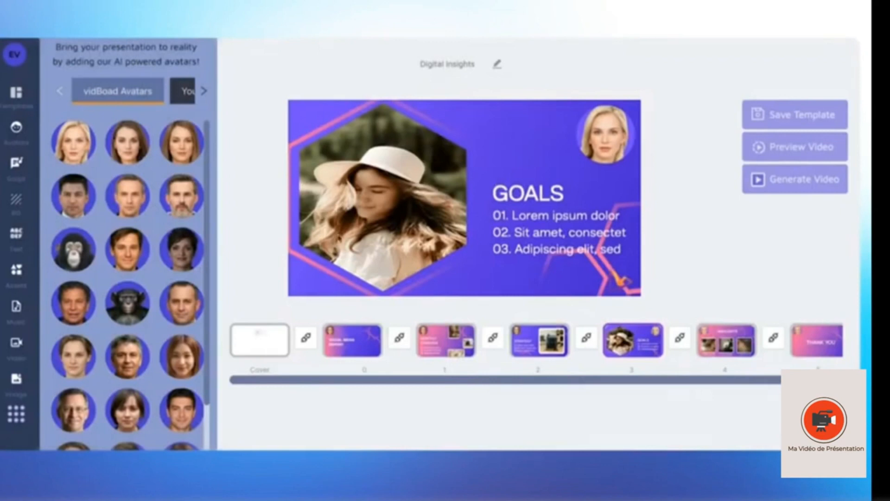
On the Social Media Report slide, replace the avatar with the short-haired man on a turquoise background, accepting the script removal, and shift it slightly inward.
left_click(359, 331)
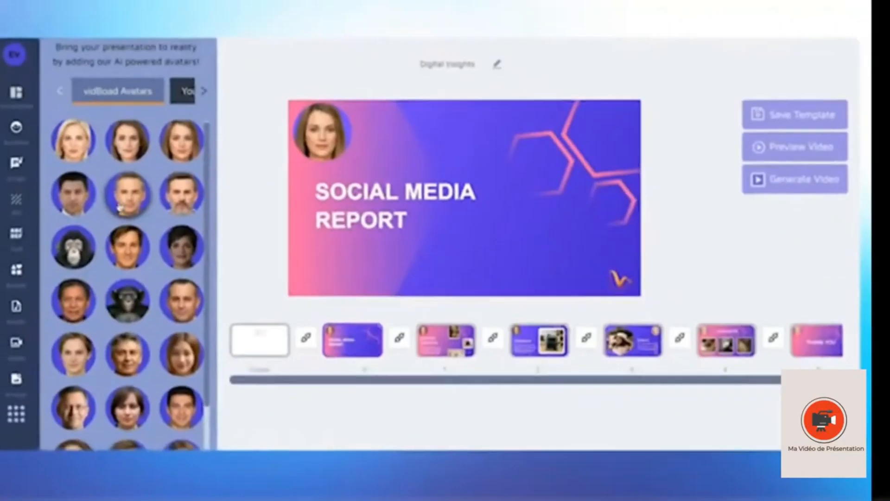
scroll(120, 207, "down", 1)
scroll(120, 207, "up", 2)
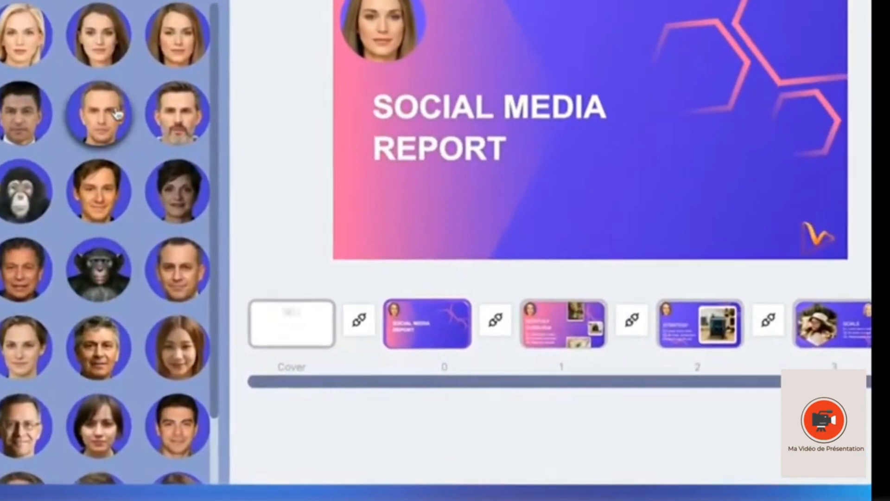
left_click(138, 195)
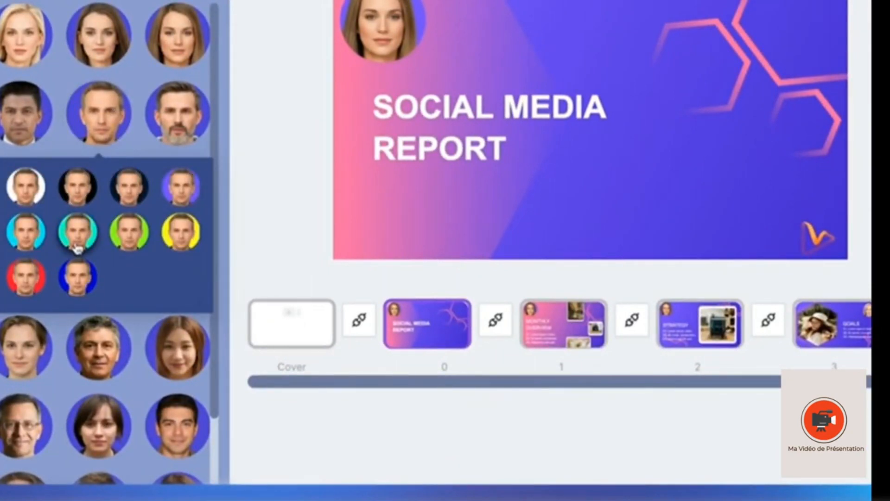
left_click(77, 248)
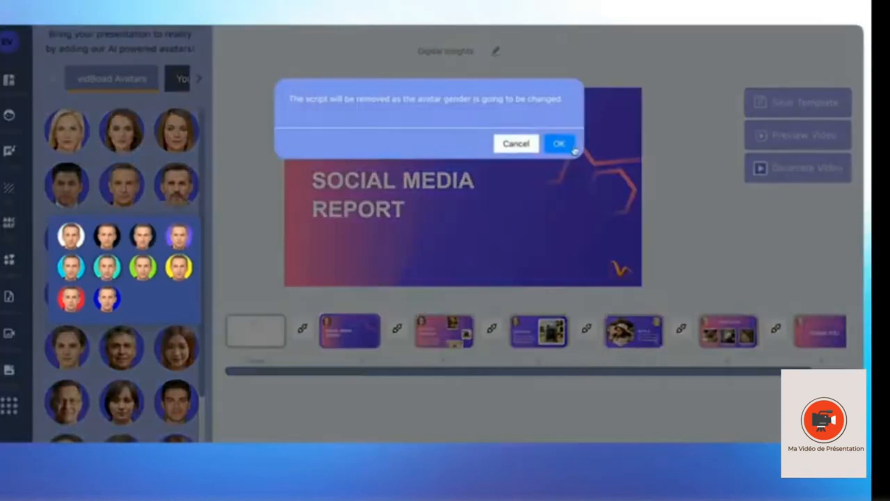
left_click(572, 148)
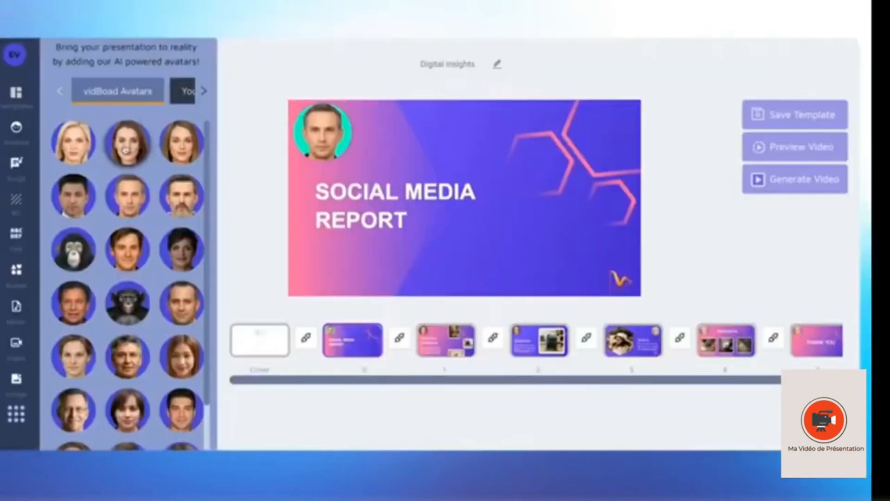
left_click_drag(329, 110, 334, 115)
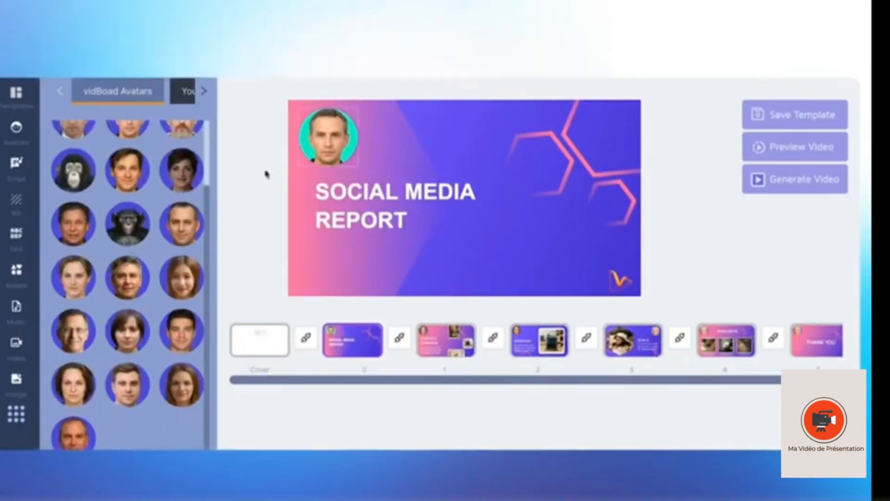
Enter the avatar script "Bonjour et bienvenue dans cette présentation" for the Social Media Report slide.
left_click(16, 162)
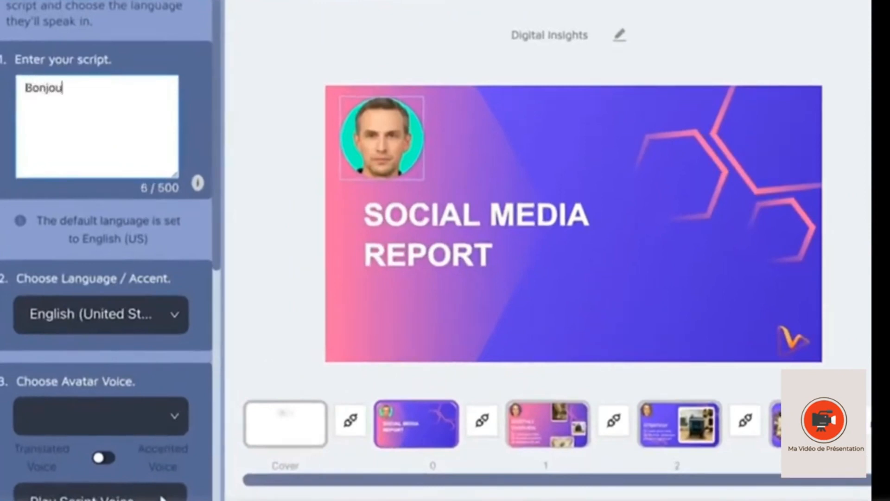
type("bienve")
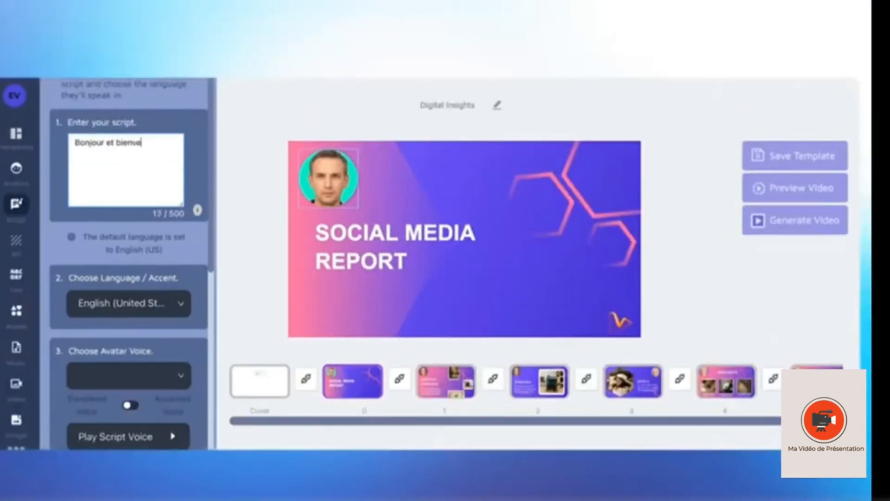
type("s")
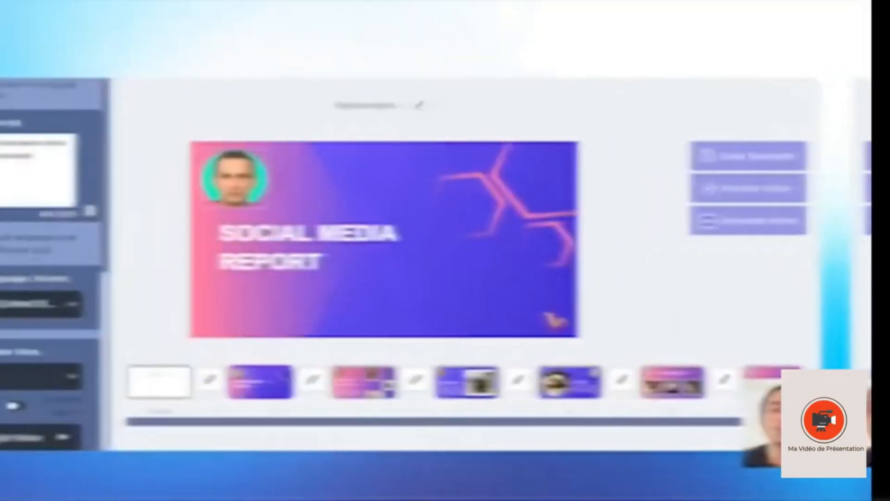
Set the script's language and accent to French (France).
scroll(126, 256, "down", 3)
left_click(162, 210)
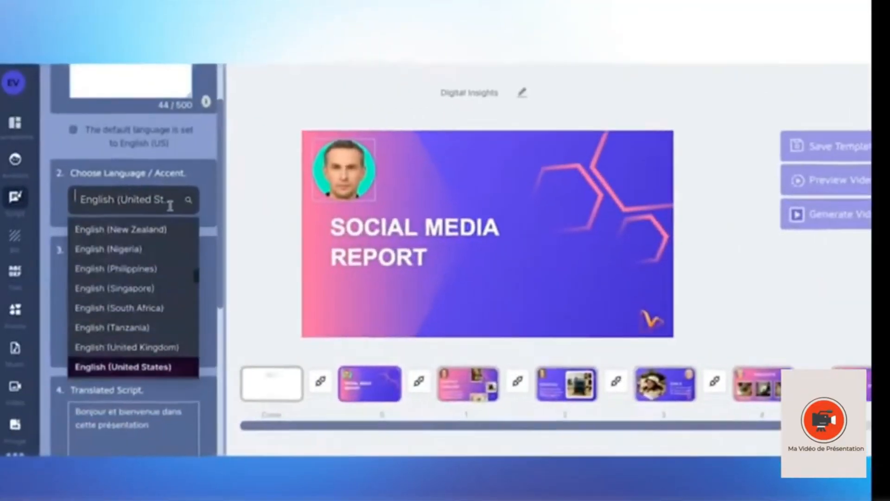
type("fr")
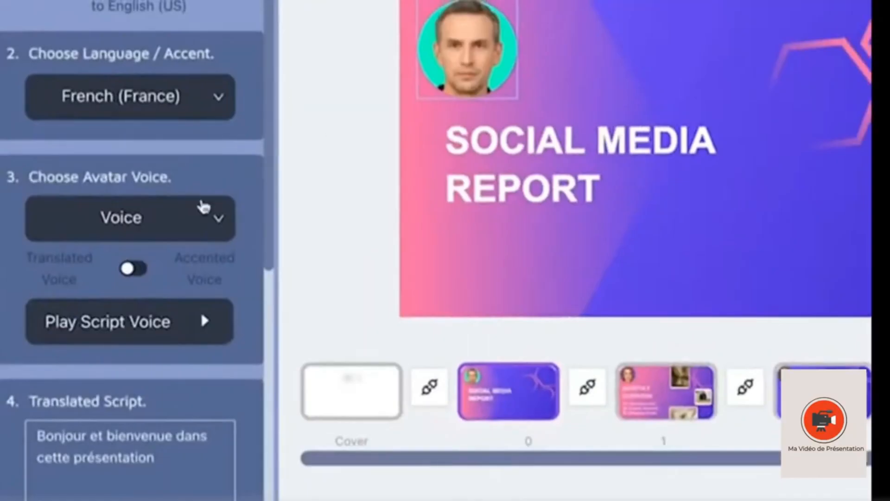
Preview the script with the Jerome voice and change the avatar voice to Claude.
left_click(211, 218)
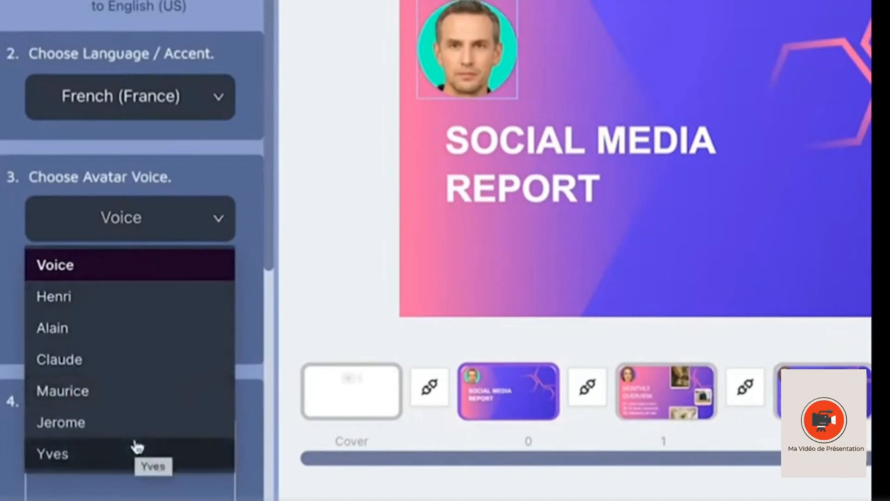
left_click(94, 419)
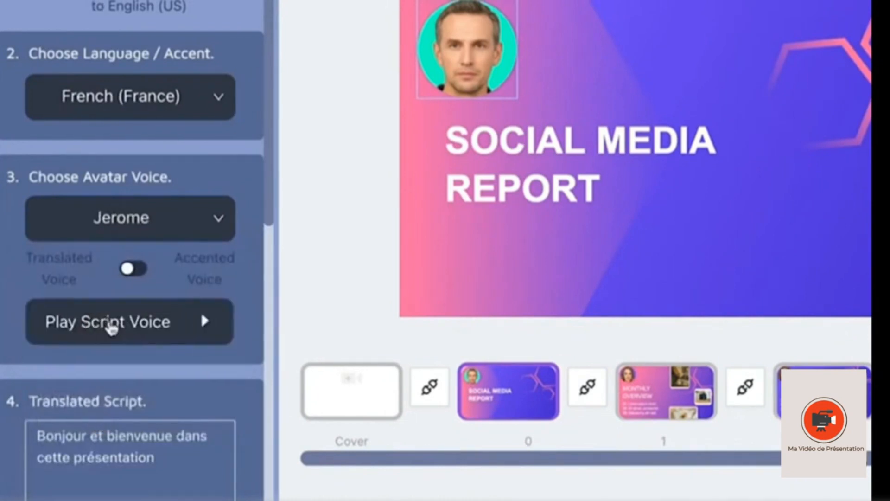
left_click(205, 323)
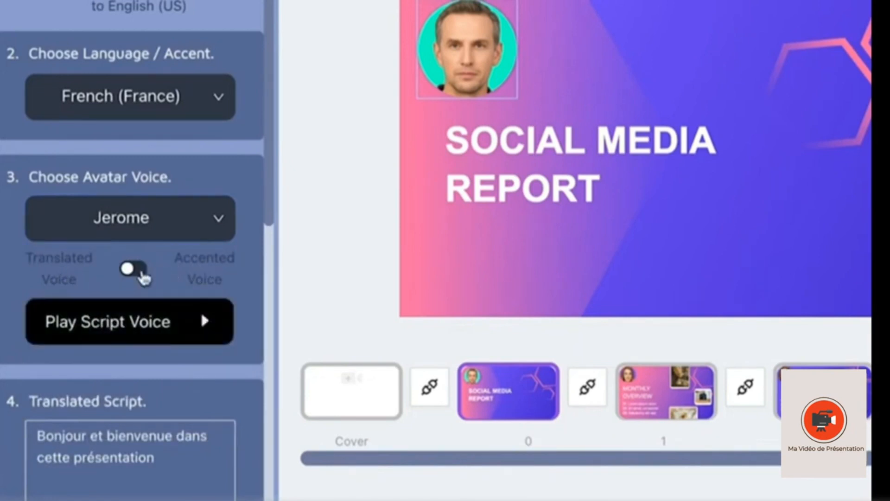
left_click_drag(175, 258, 213, 258)
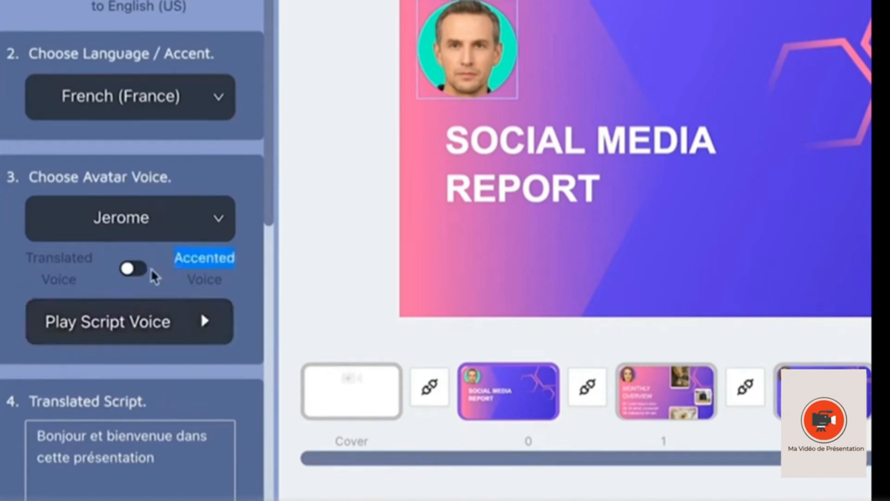
left_click(204, 220)
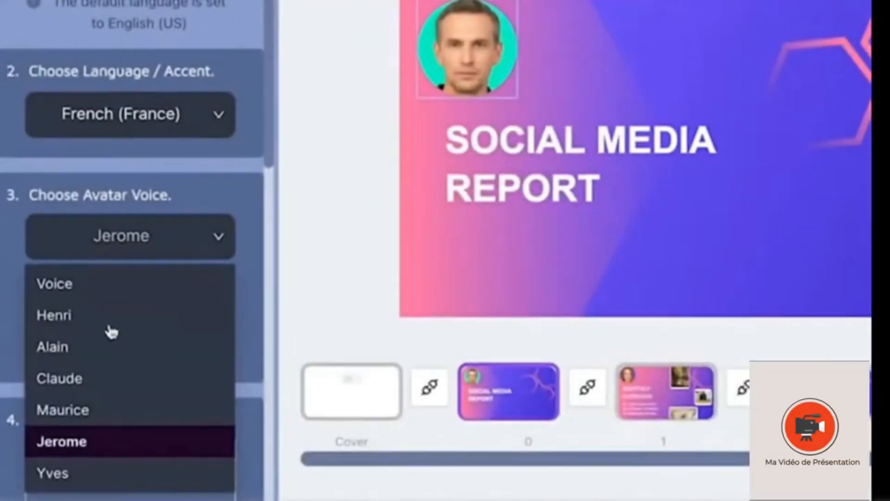
left_click(84, 378)
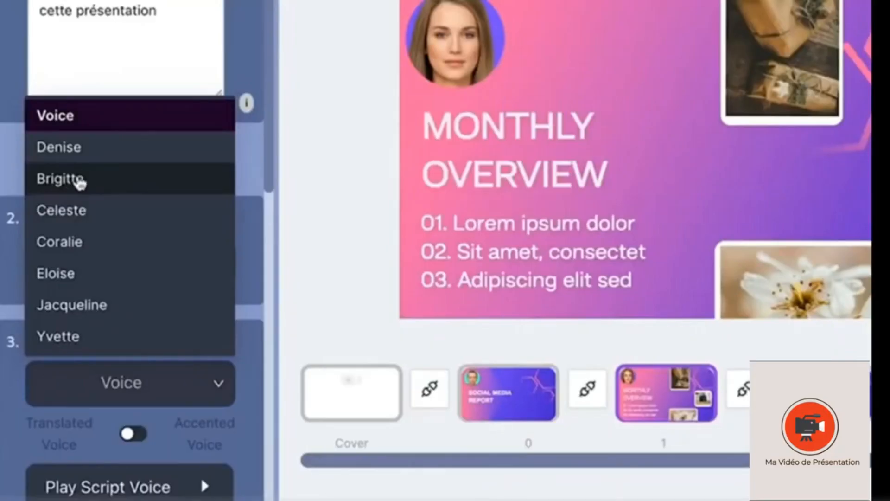
Try the Brigitte and Eloise voices for the Monthly Overview slide's avatar and select the Celeste voice.
left_click(79, 180)
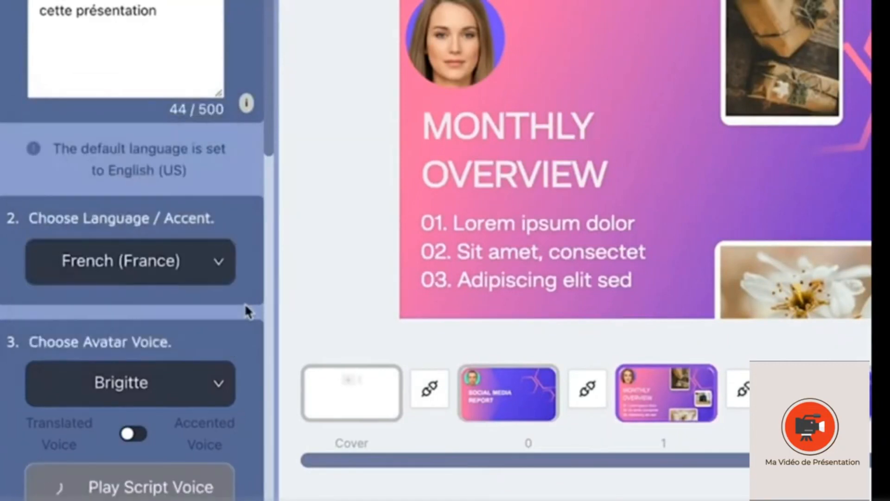
scroll(244, 307, "down", 4)
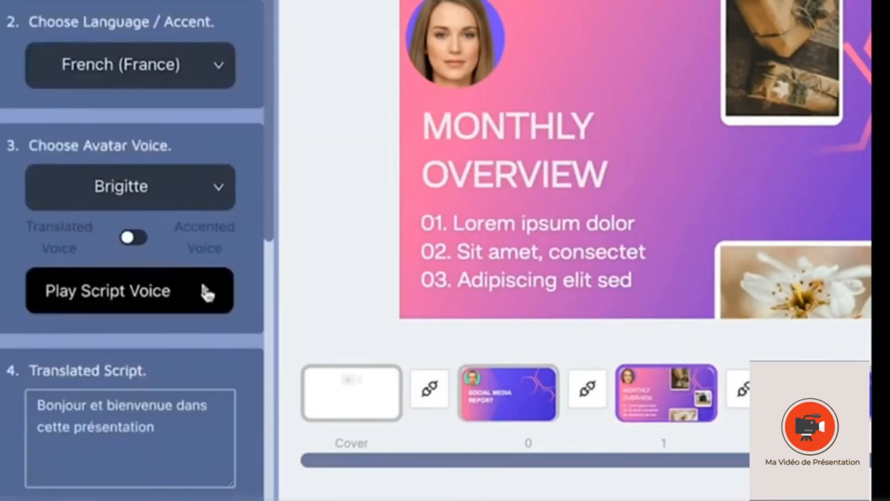
left_click(209, 186)
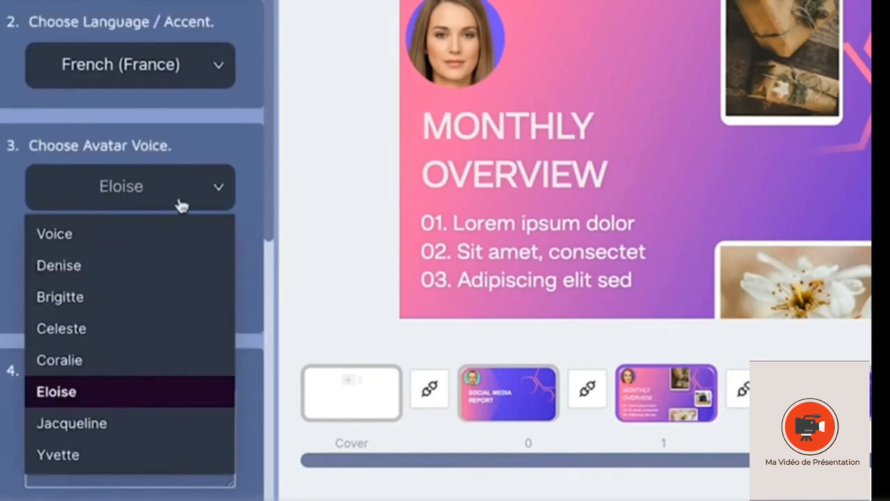
left_click(74, 327)
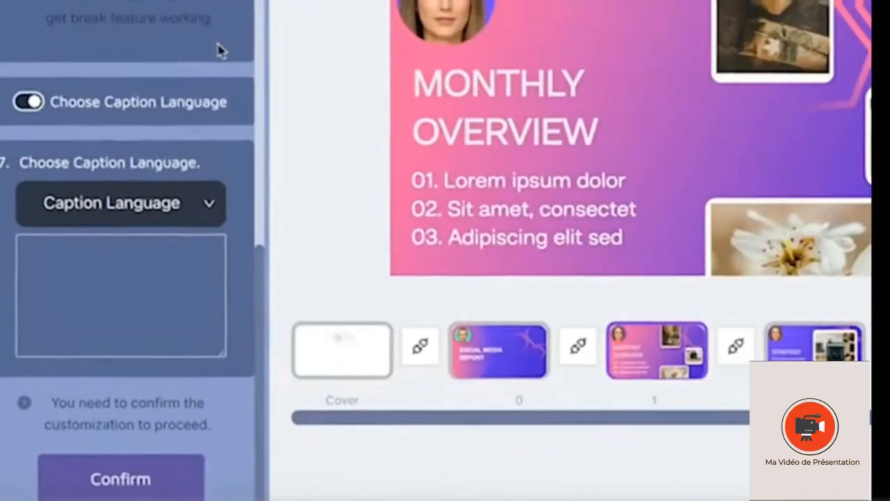
Set the Monthly Overview slide's caption language to English (Canada) and confirm the script customization.
left_click(209, 204)
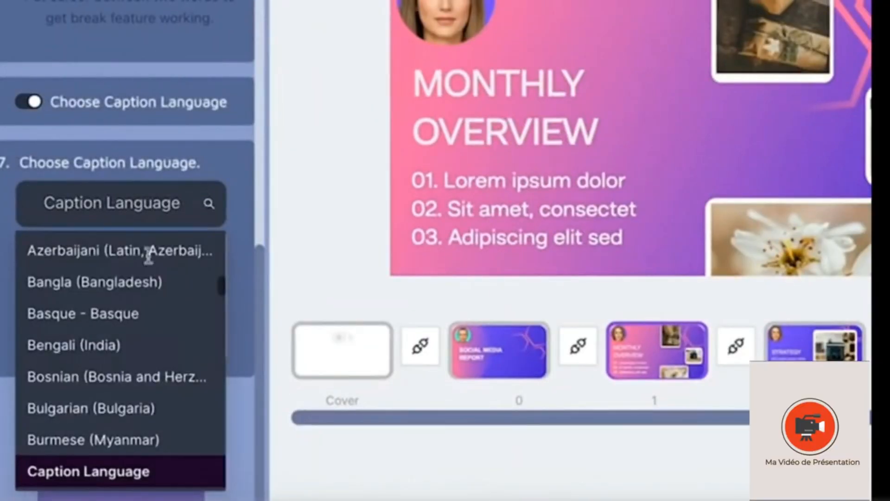
scroll(121, 332, "down", 15)
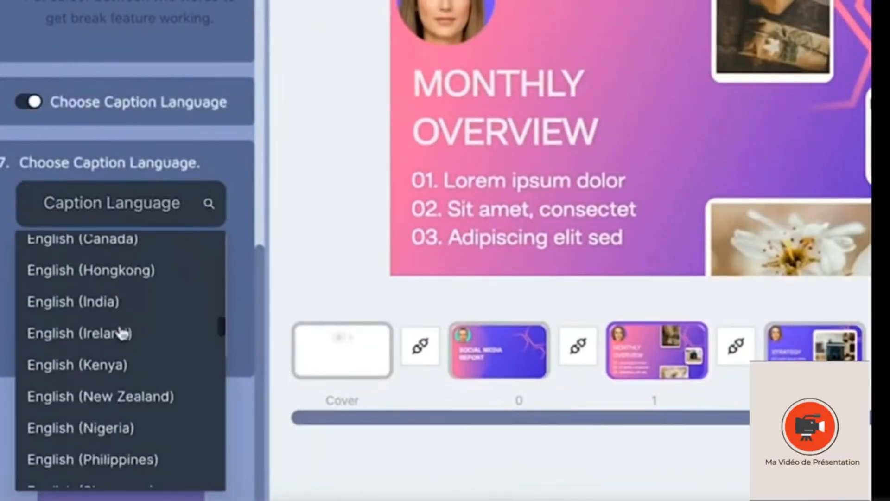
scroll(121, 333, "down", 6)
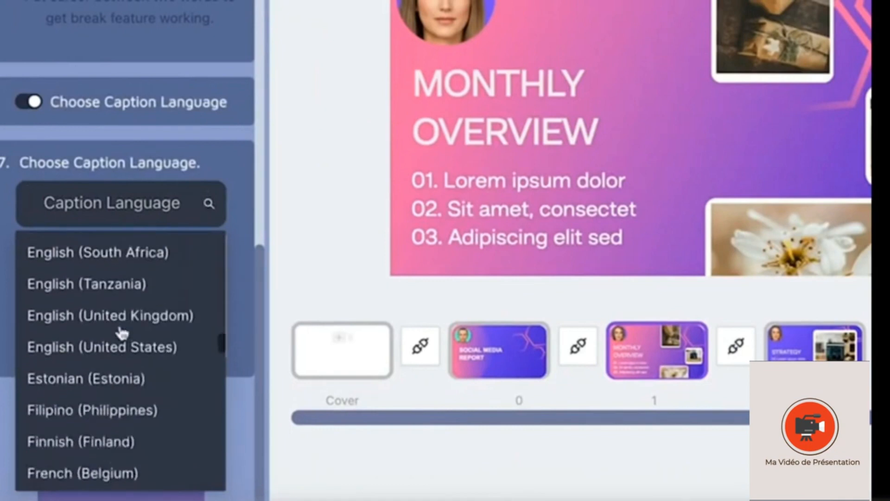
scroll(121, 331, "down", 5)
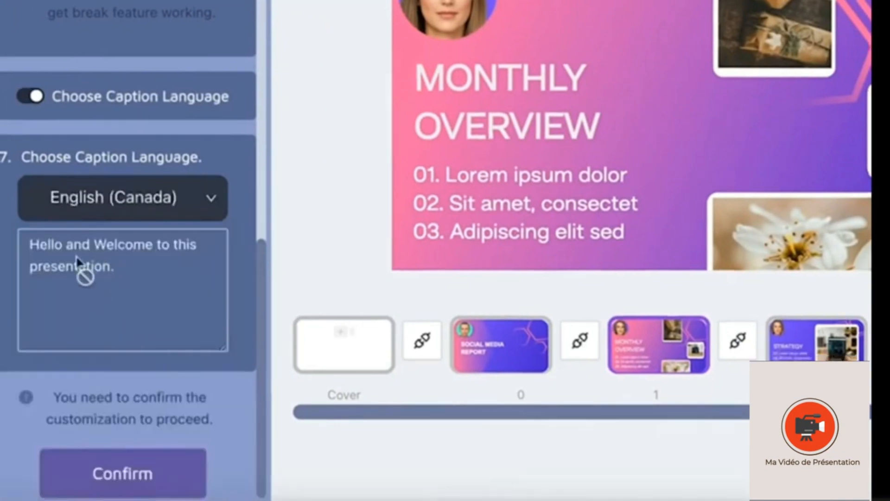
left_click(116, 486)
scroll(143, 165, "up", 10)
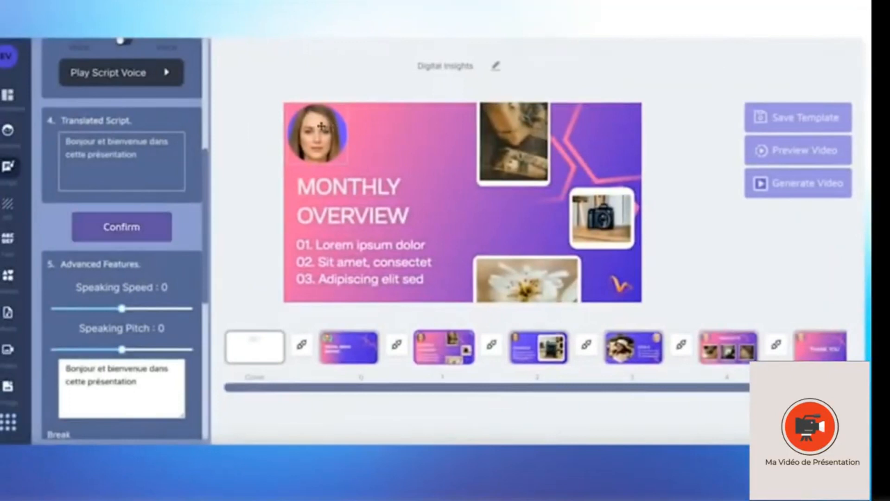
Move the avatar inward on the Monthly Overview slide, then reposition and slightly enlarge the slide's heading.
left_click_drag(322, 126, 339, 134)
mouse_move(374, 192)
left_mouse_down()
mouse_move(391, 189)
mouse_move(345, 197)
mouse_move(382, 199)
left_mouse_up()
mouse_move(431, 180)
left_mouse_down()
mouse_move(506, 149)
mouse_move(430, 181)
mouse_move(435, 169)
left_mouse_up()
Replace the "MONTHLY OVERVIEW" heading text with "Sommaire".
double_click(376, 193)
key("ctrl+a")
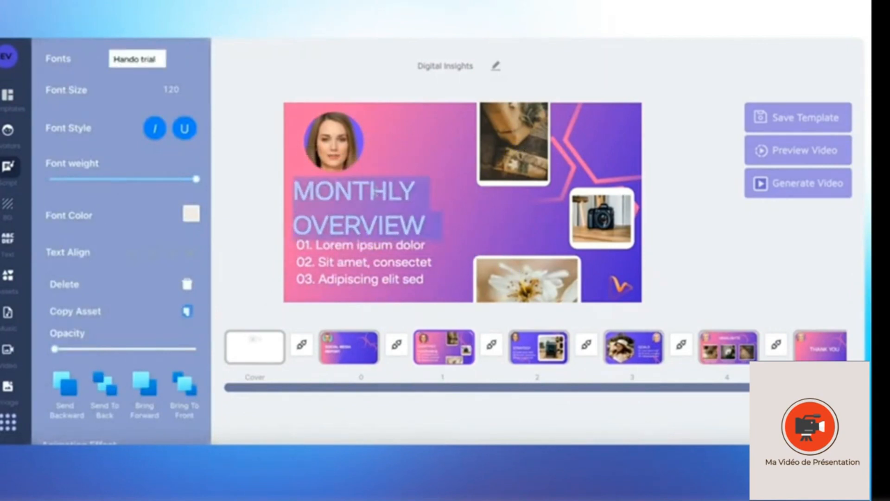
type("Sommaire")
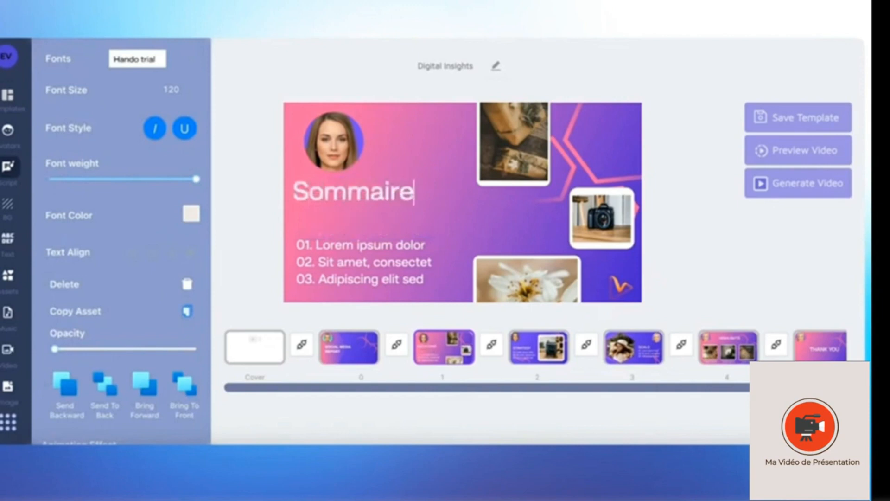
left_click(158, 59)
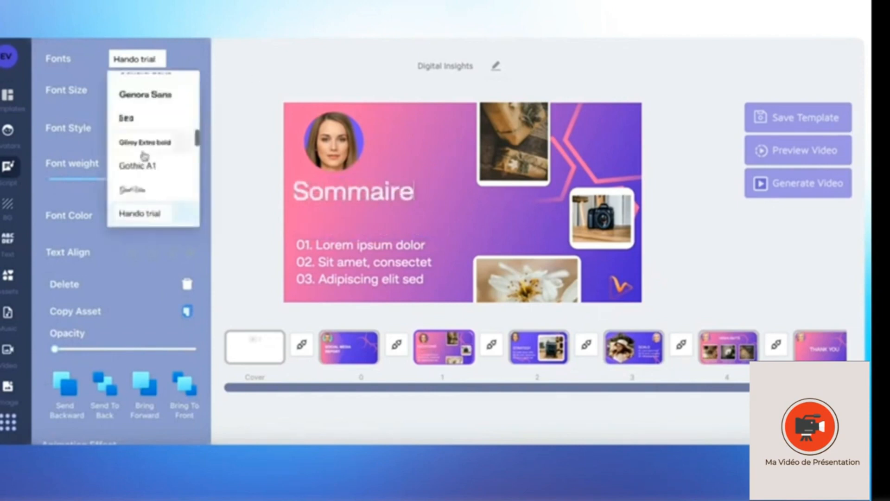
scroll(143, 155, "down", 5)
left_click(193, 69)
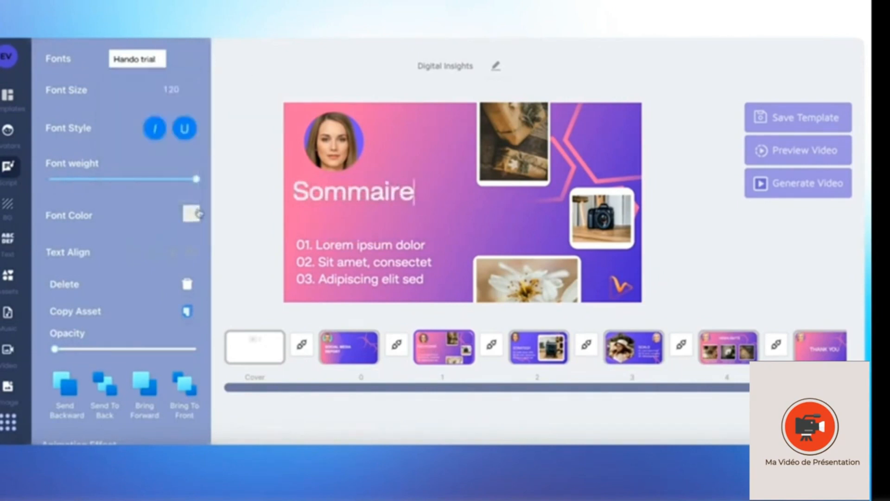
Try a few font colors on the "Sommaire" heading and set it to white.
left_click(191, 213)
left_click(163, 283)
left_click(119, 245)
left_click(108, 242)
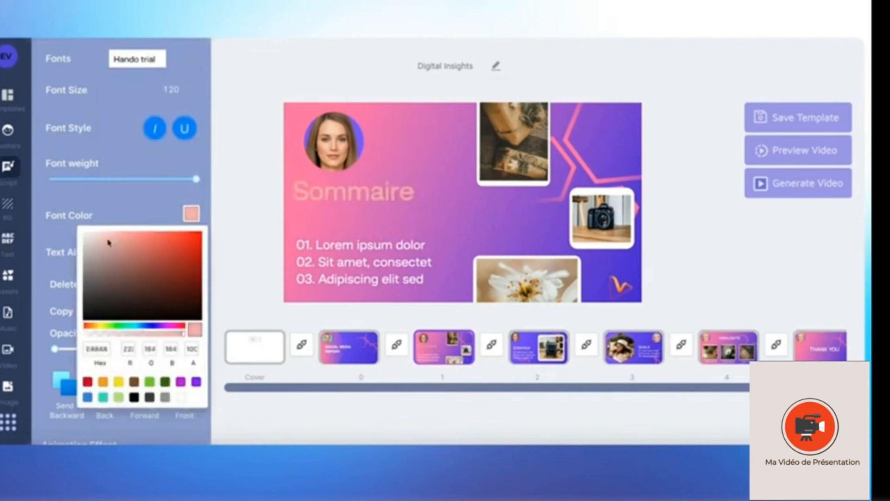
left_click(85, 233)
left_click(96, 211)
scroll(96, 211, "down", 2)
scroll(96, 211, "down", 4)
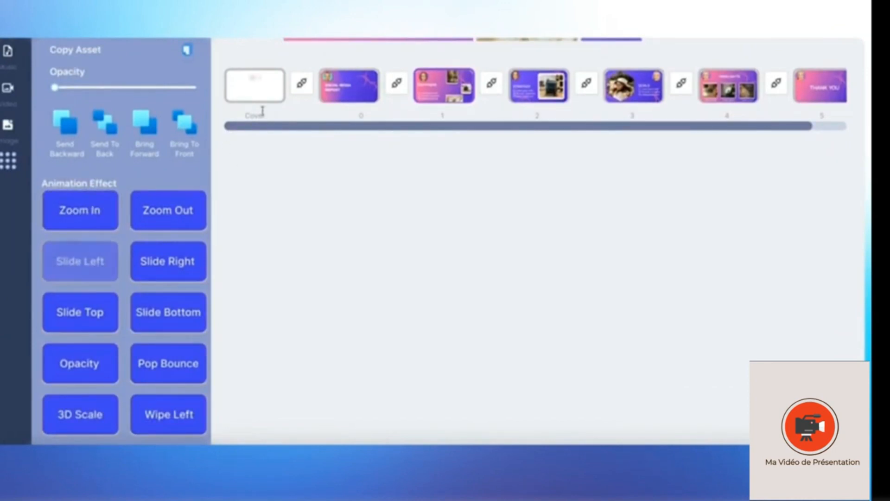
scroll(263, 114, "up", 5)
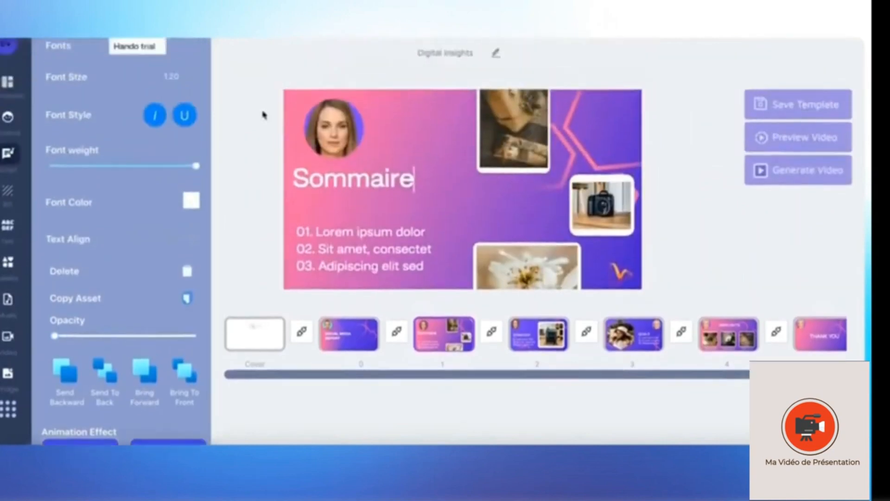
Search the Pexels backgrounds for "gradient", try the pastel gradient, and apply the dark blue-to-orange one to the Sommaire slide.
left_click(8, 189)
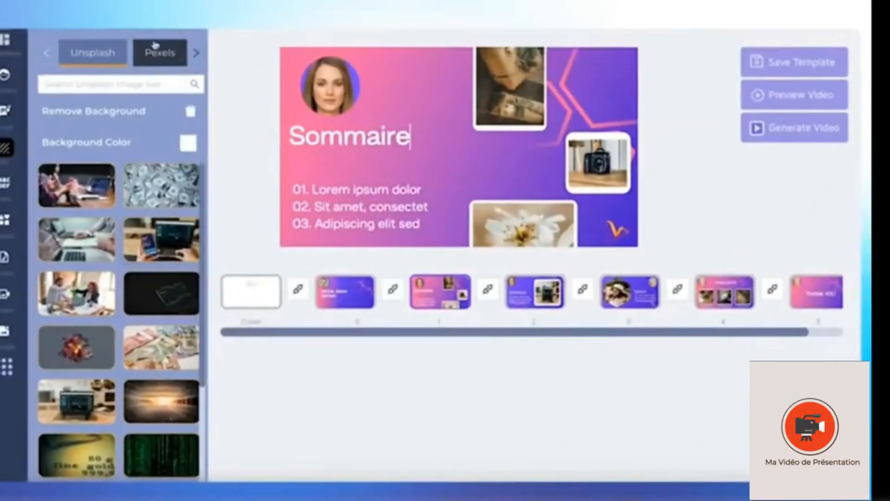
left_click(155, 46)
left_click(198, 52)
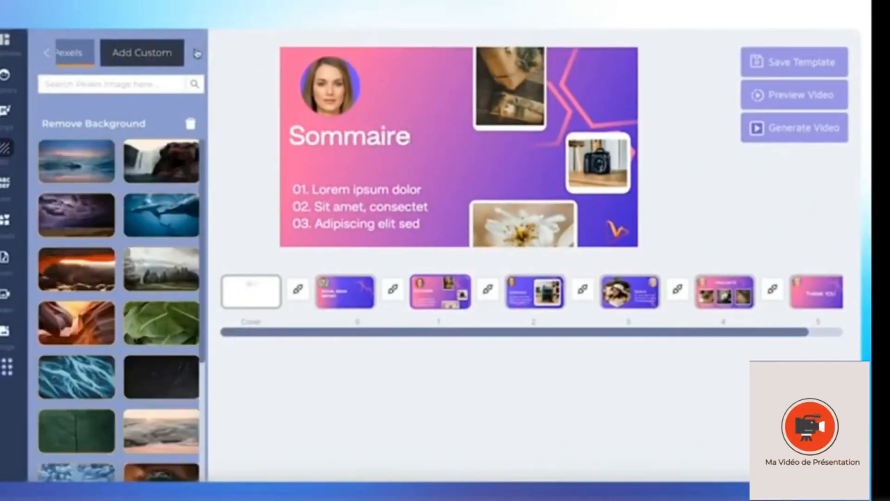
left_click(145, 58)
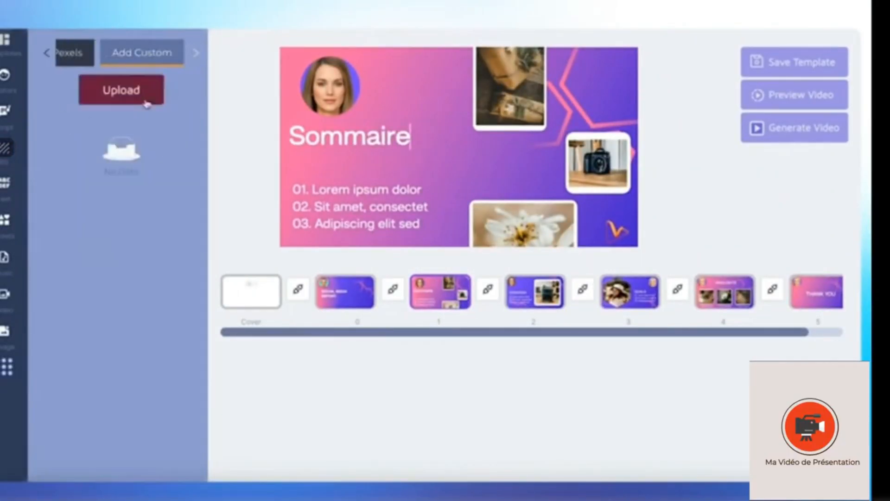
left_click(77, 59)
left_click(84, 83)
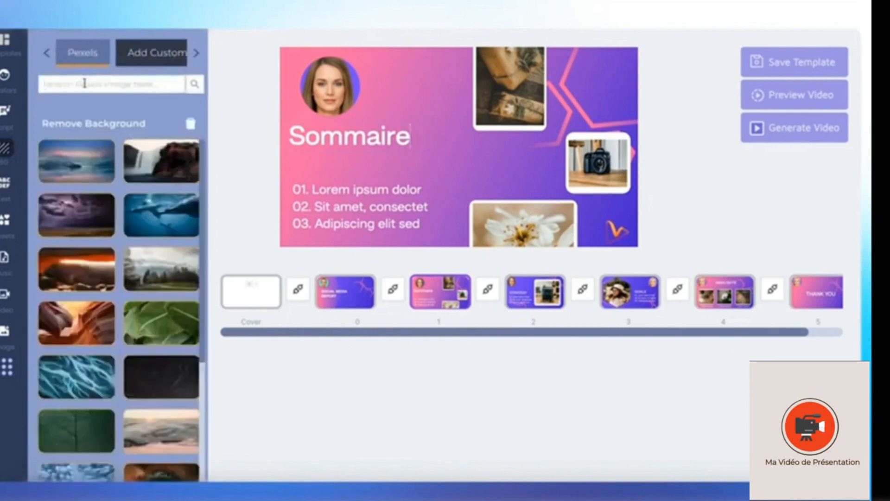
type("a")
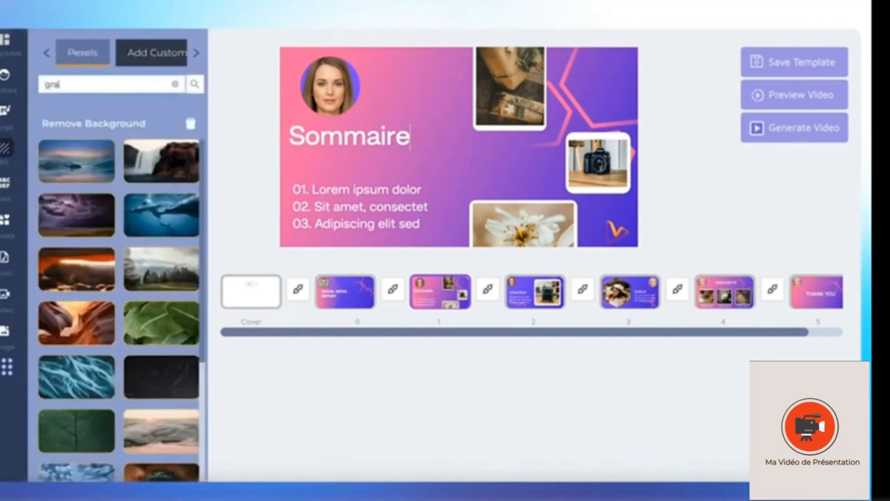
type("radient")
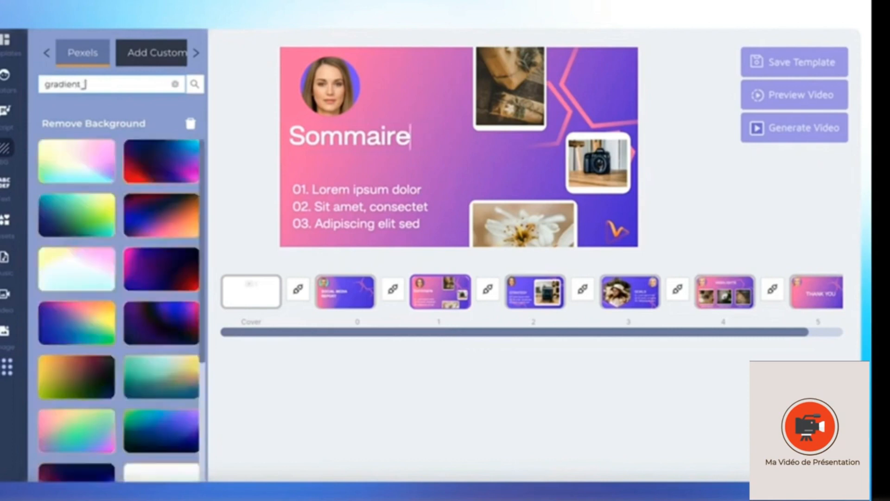
left_click(90, 173)
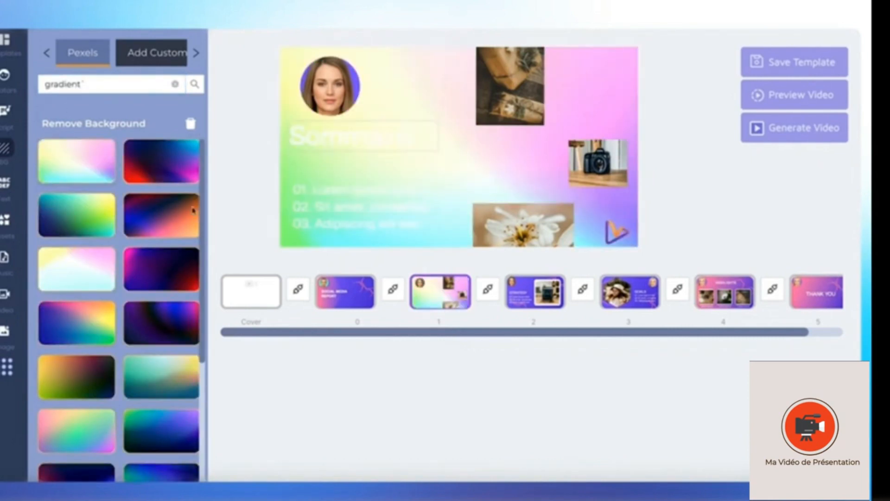
left_click(175, 215)
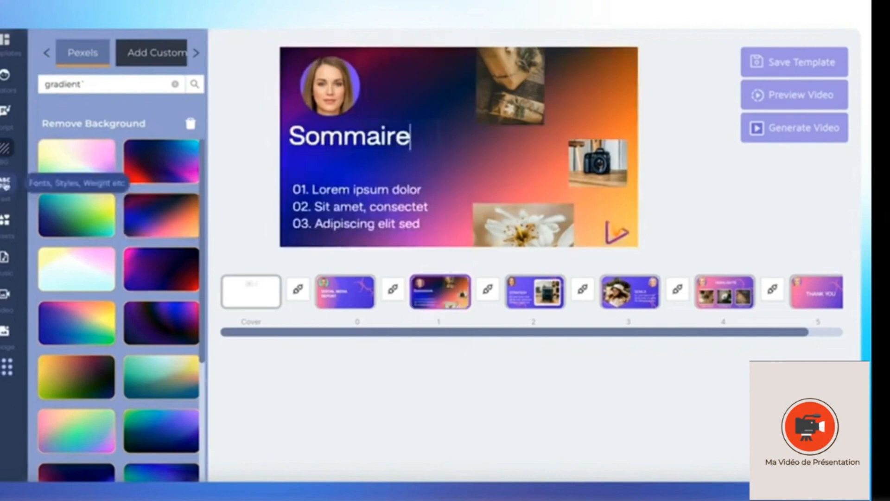
Add a word-art text reading "Texte" to the Sommaire slide.
left_click(6, 184)
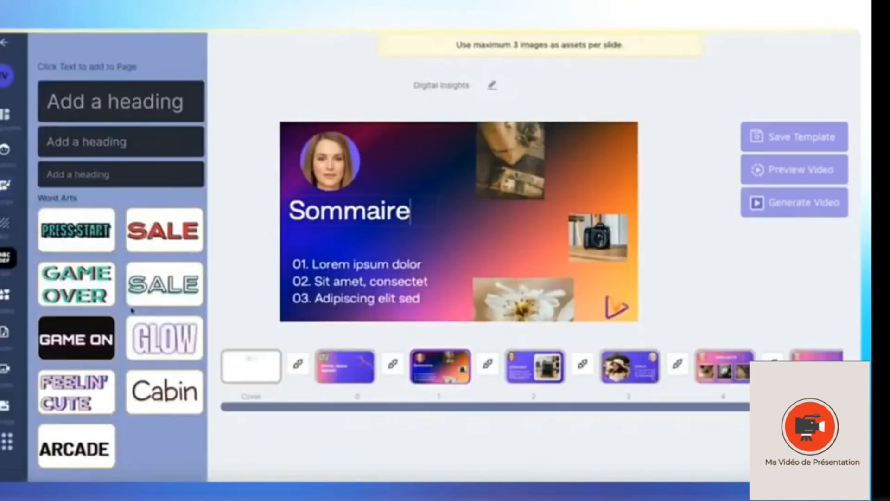
left_click(167, 291)
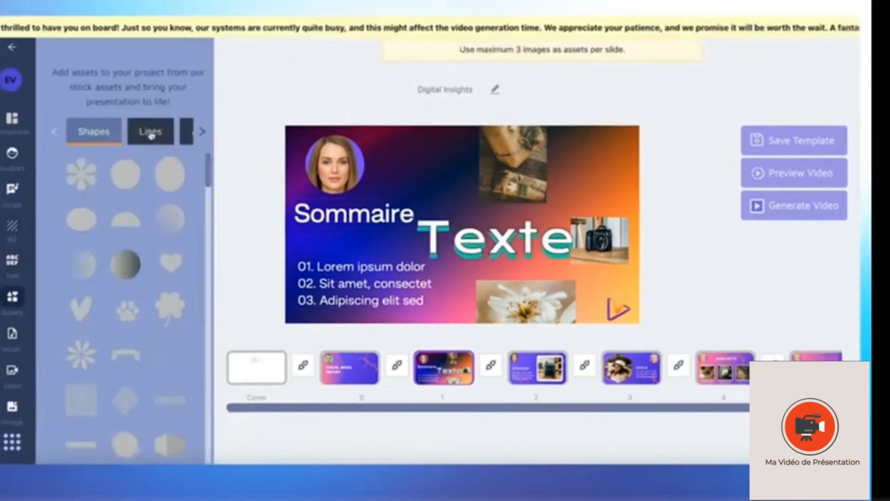
Browse the stock lines, arrows, icons and infographics for assets that suit the Sommaire slide.
left_click(150, 131)
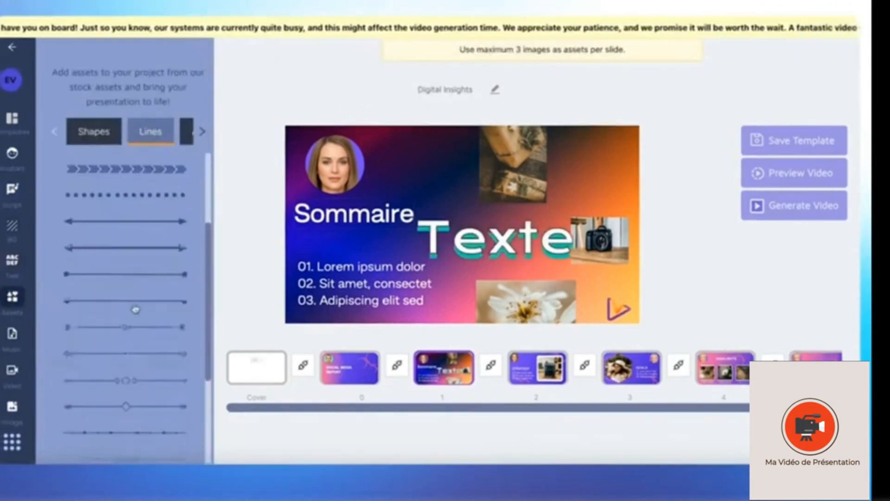
scroll(136, 309, "down", 10)
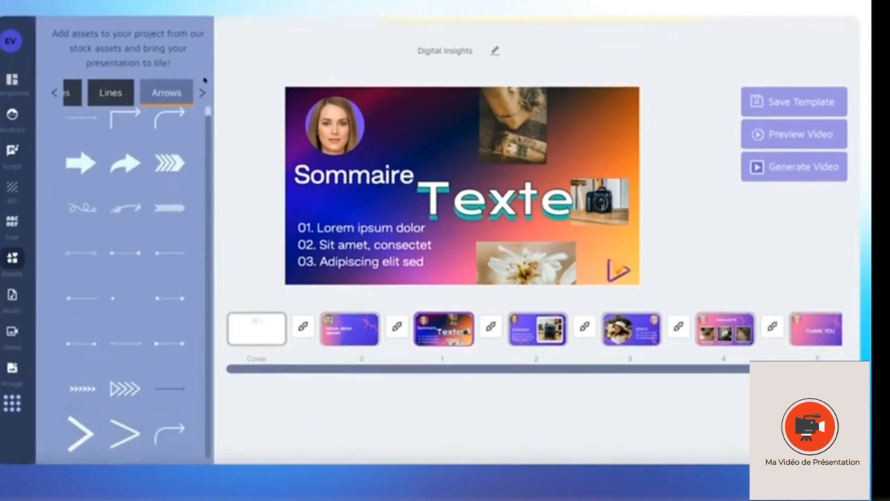
left_click(204, 94)
left_click(87, 93)
scroll(138, 221, "down", 5)
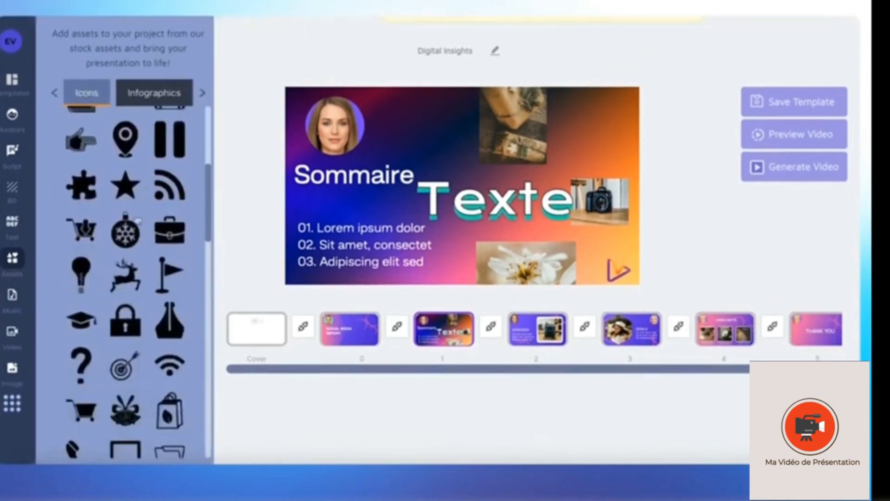
left_click(176, 94)
scroll(149, 429, "down", 2)
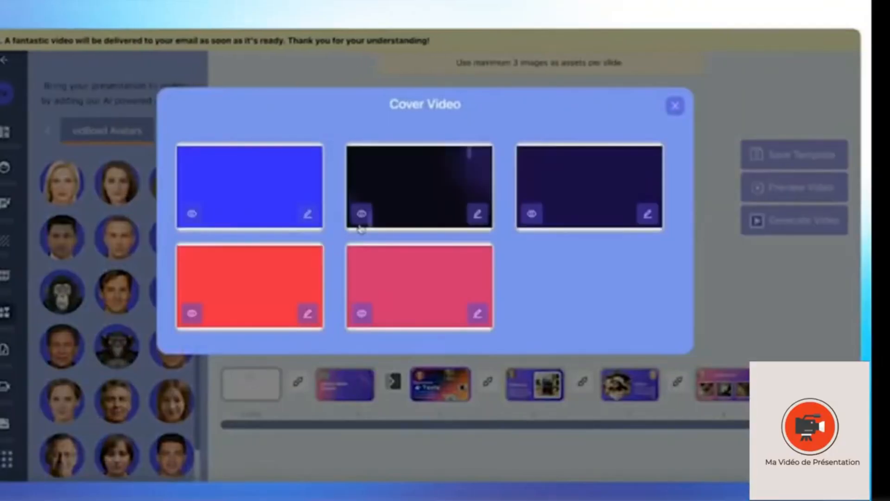
Preview the blue cover video template and close the preview.
left_click(192, 214)
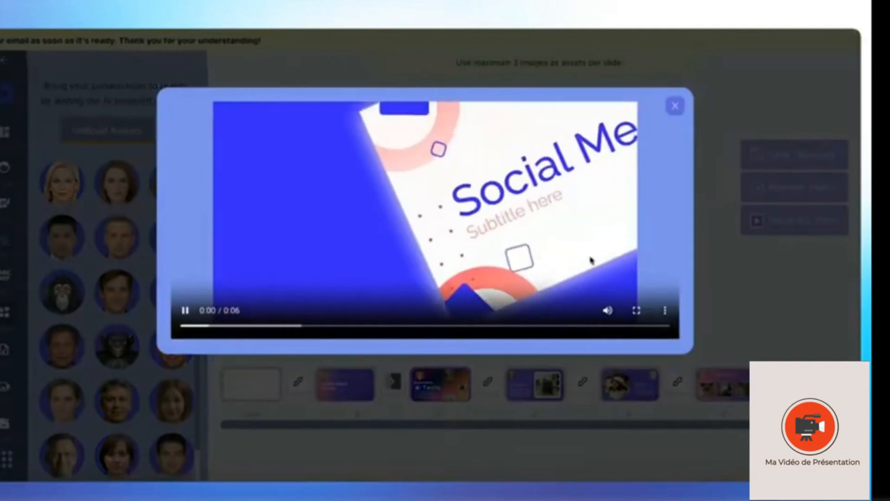
left_click(676, 107)
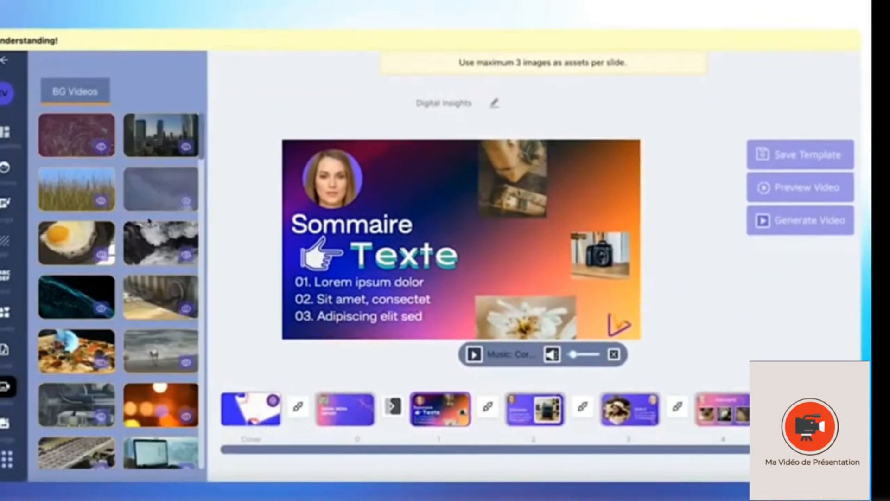
Apply the blurred bokeh-lights background video to the Sommaire slide.
scroll(148, 221, "down", 3)
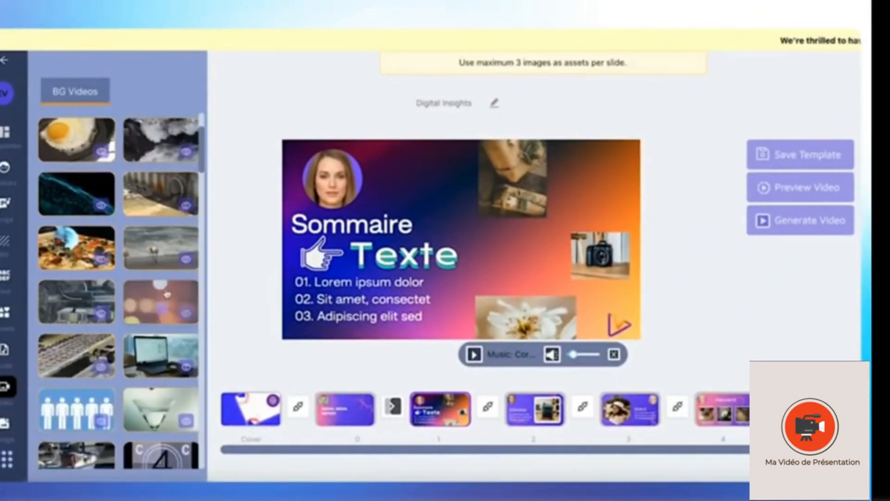
left_click(158, 296)
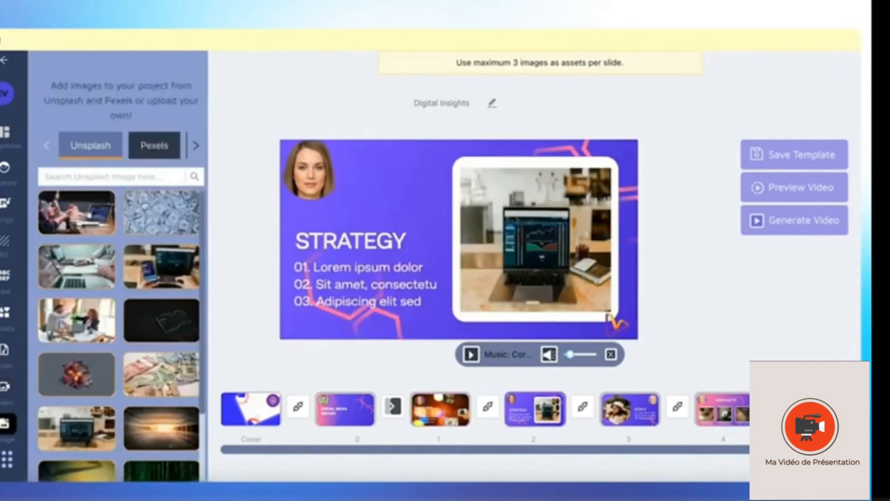
Look through the Unsplash and Pexels images and add the misty blue lake photo to the Strategy slide.
scroll(144, 216, "down", 10)
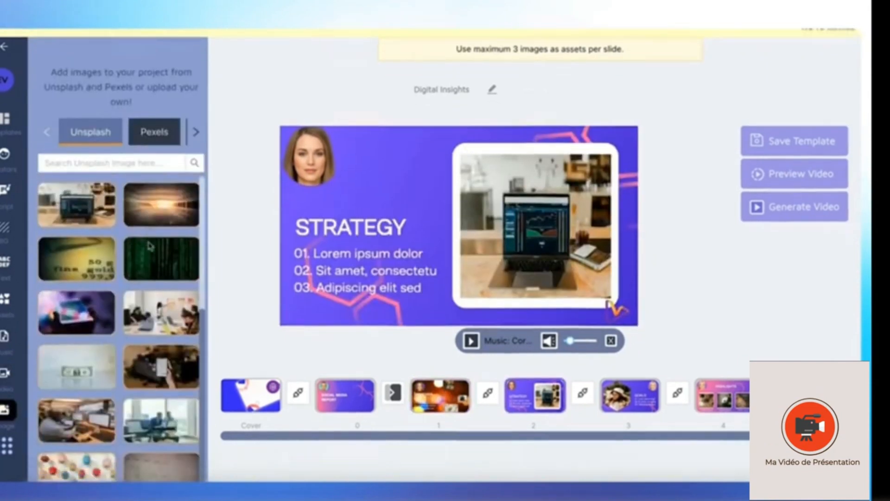
scroll(144, 216, "up", 4)
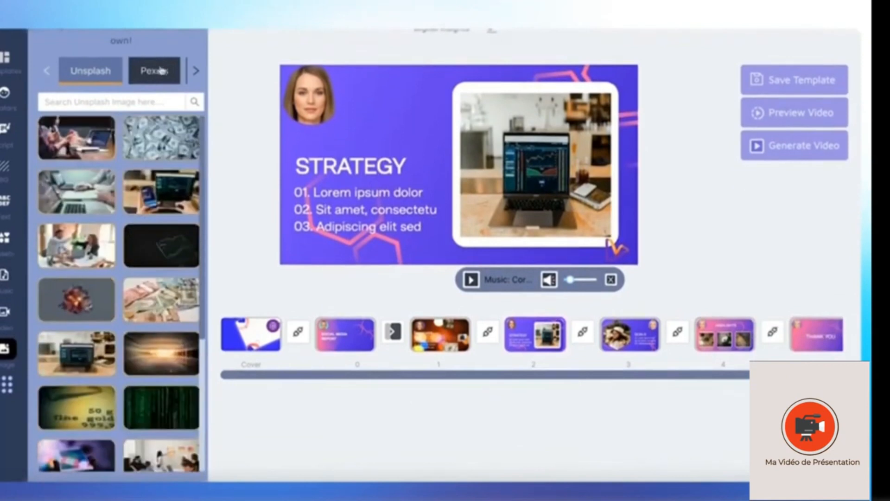
left_click(161, 71)
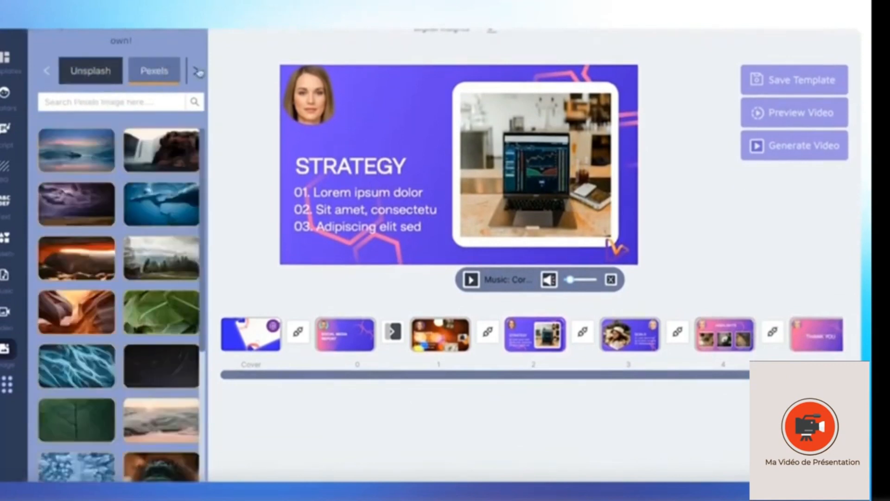
left_click(47, 72)
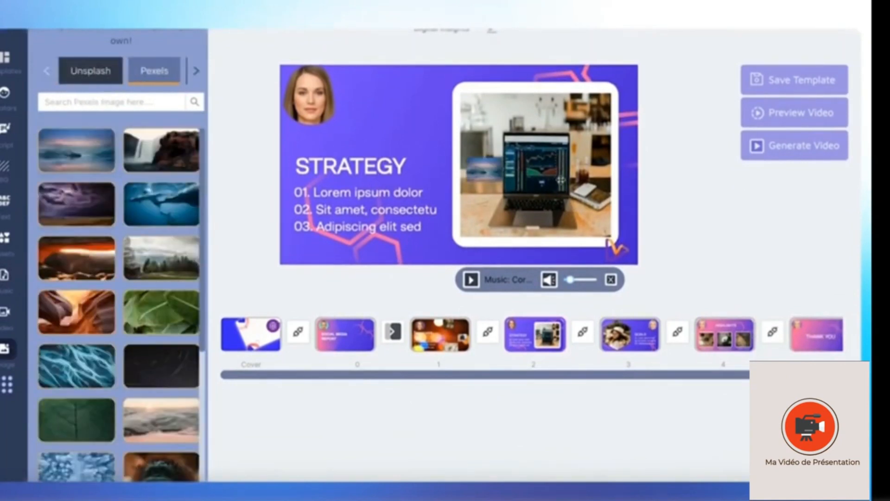
left_click(491, 169)
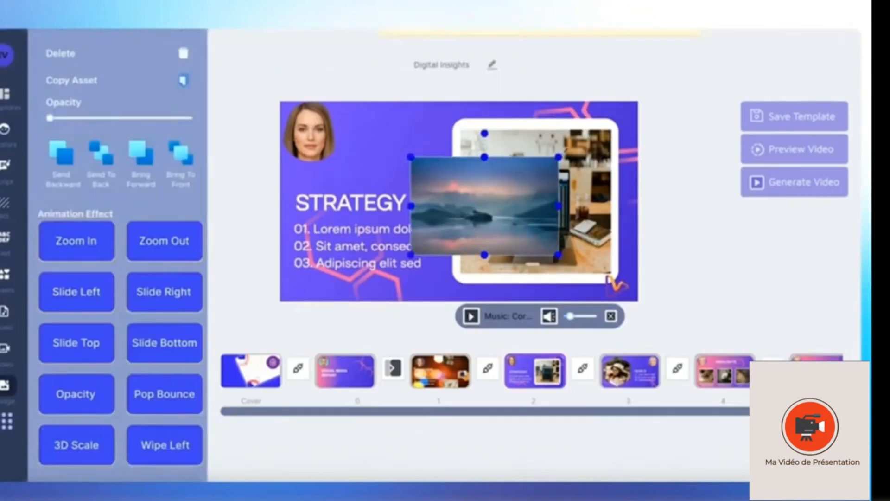
Enlarge the lake photo on the Strategy slide, rotate it slightly clockwise, and adjust it by its upper corner.
mouse_move(502, 192)
left_mouse_down()
mouse_move(421, 251)
mouse_move(506, 198)
left_mouse_up()
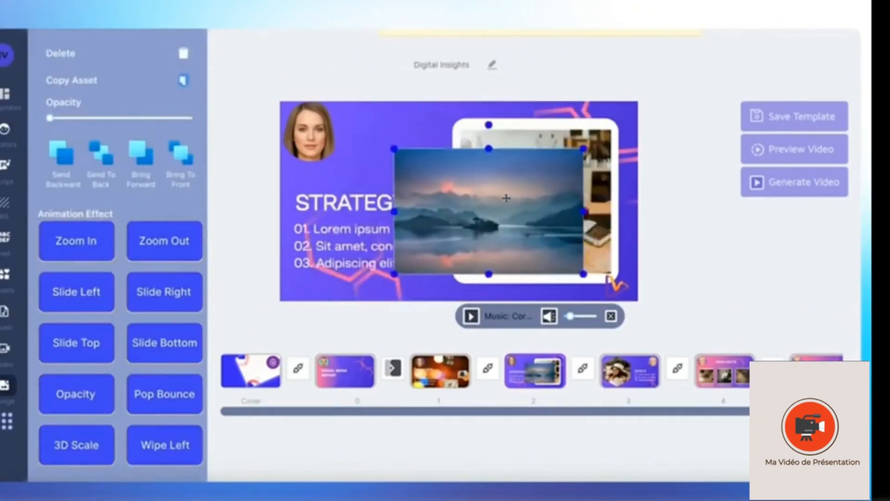
left_click_drag(492, 132, 518, 124)
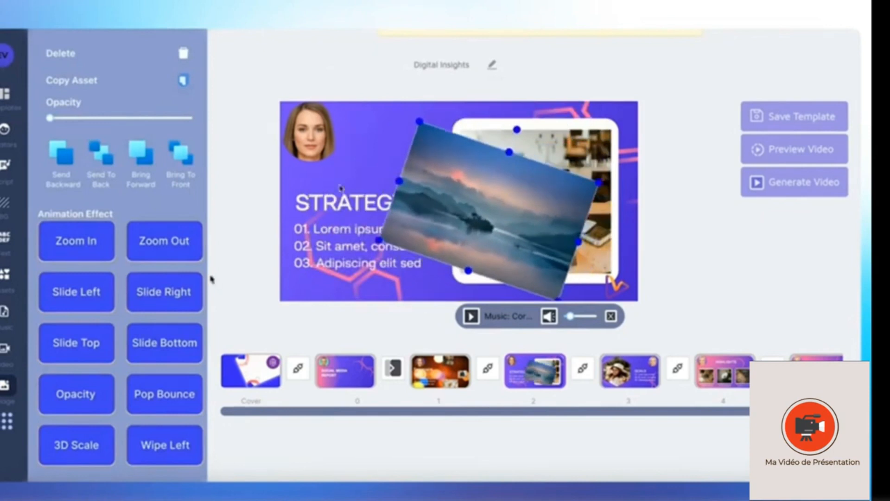
scroll(180, 186, "up", 1)
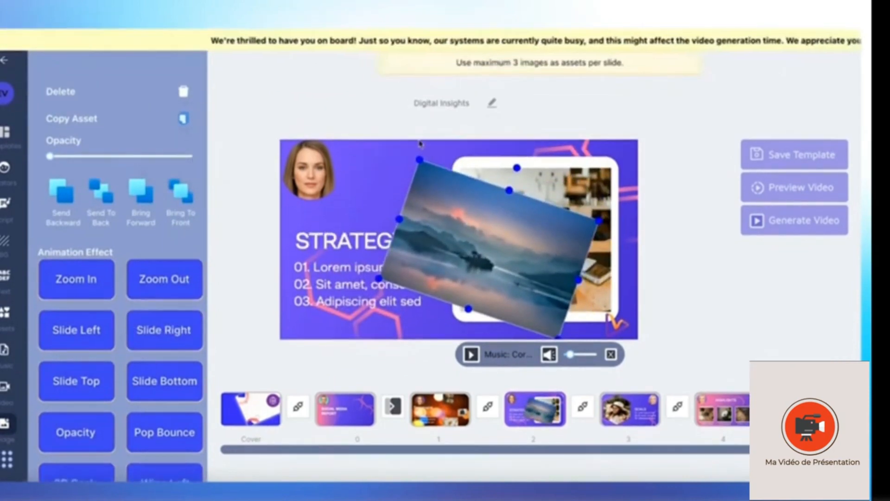
left_click_drag(417, 157, 422, 183)
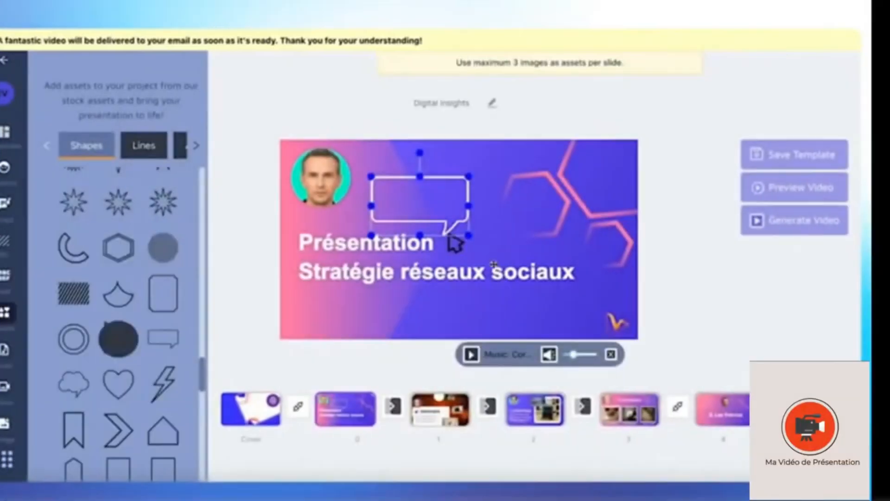
Change the color of the arrow pointer icon beside "Présentation" to white.
left_click(469, 255)
left_click(457, 242)
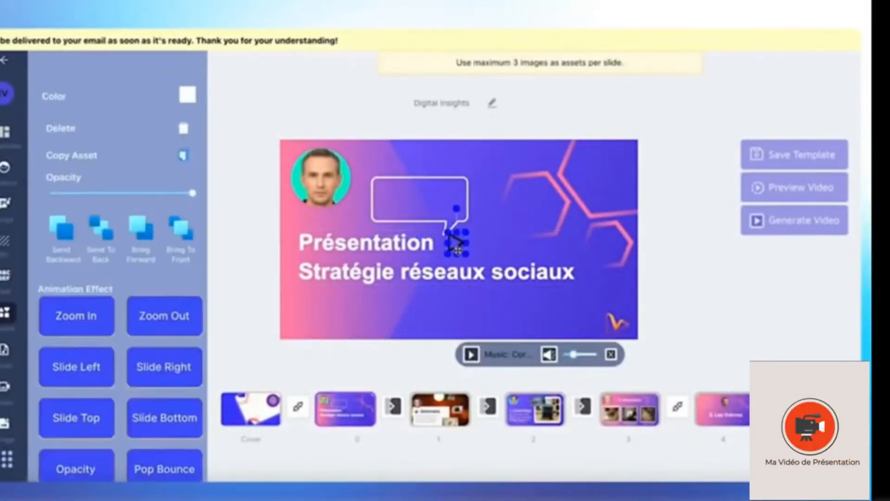
left_click(188, 95)
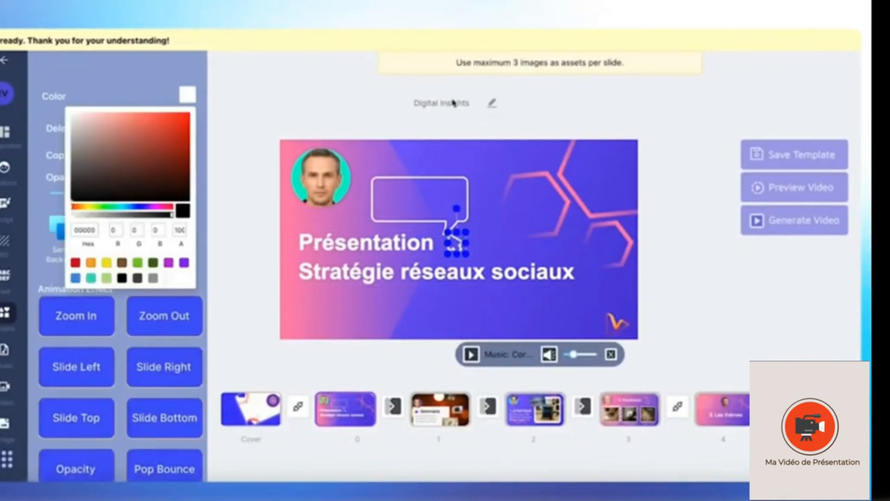
left_click(488, 128)
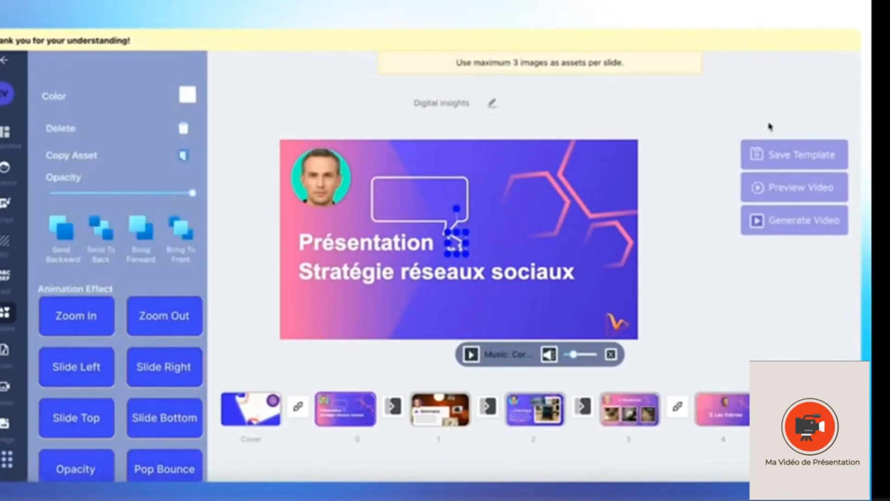
Generate the video and open the download options of the finished video.
left_click(797, 221)
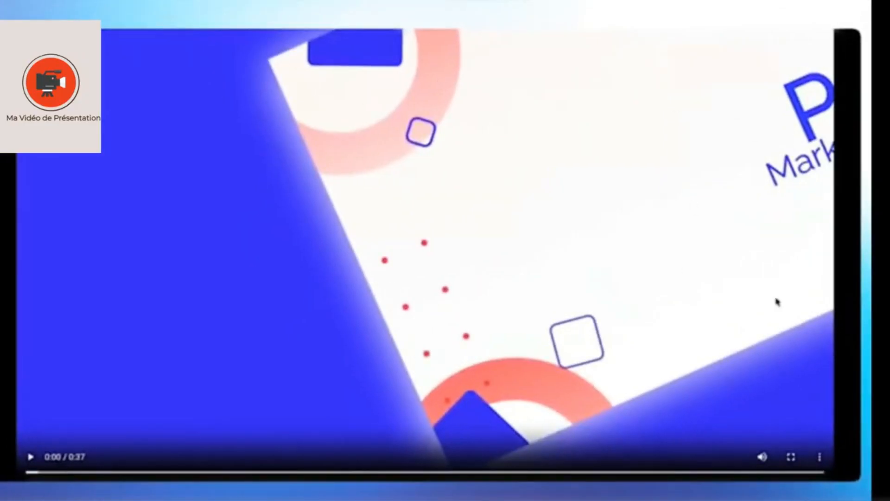
left_click(819, 457)
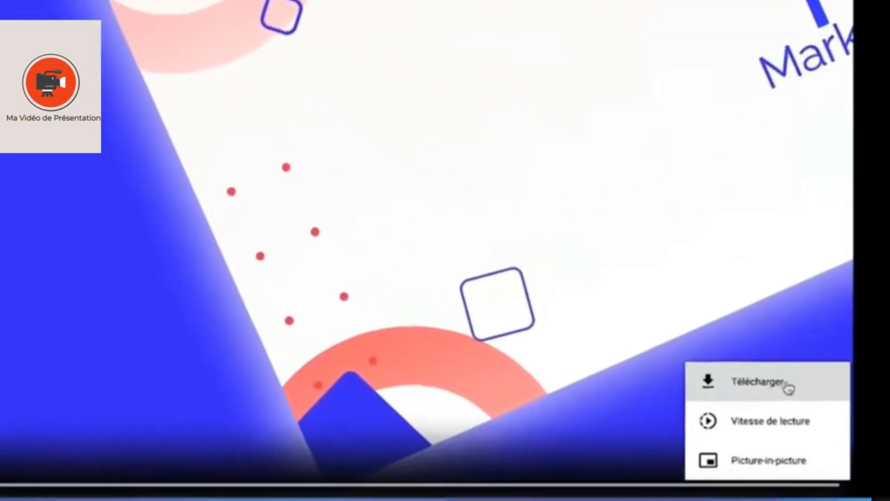